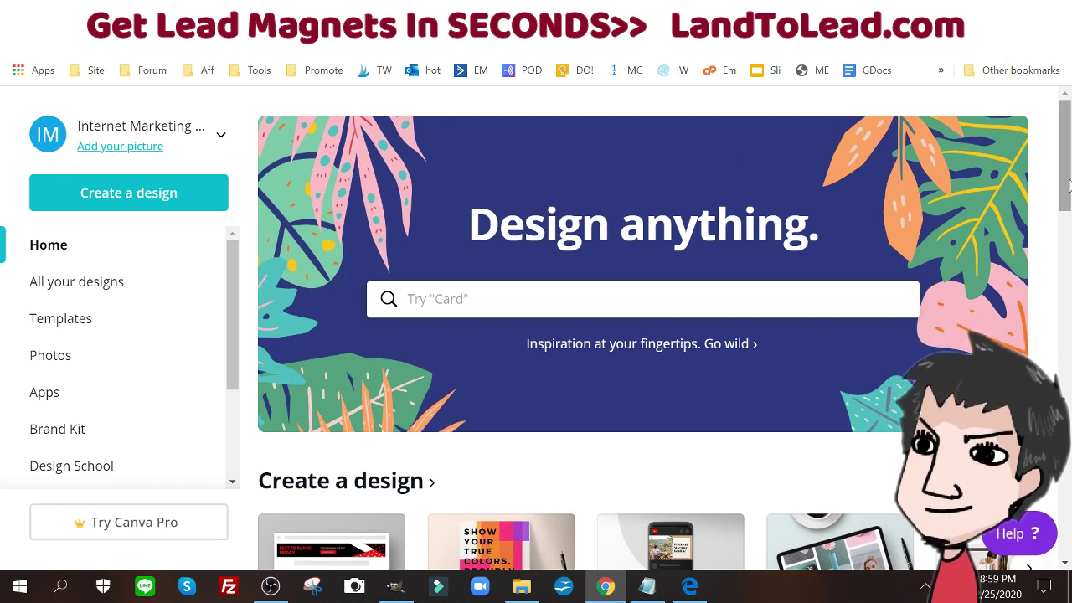
Step: Browse the design types offered for creating a new design
drag(1066, 186, 1070, 254)
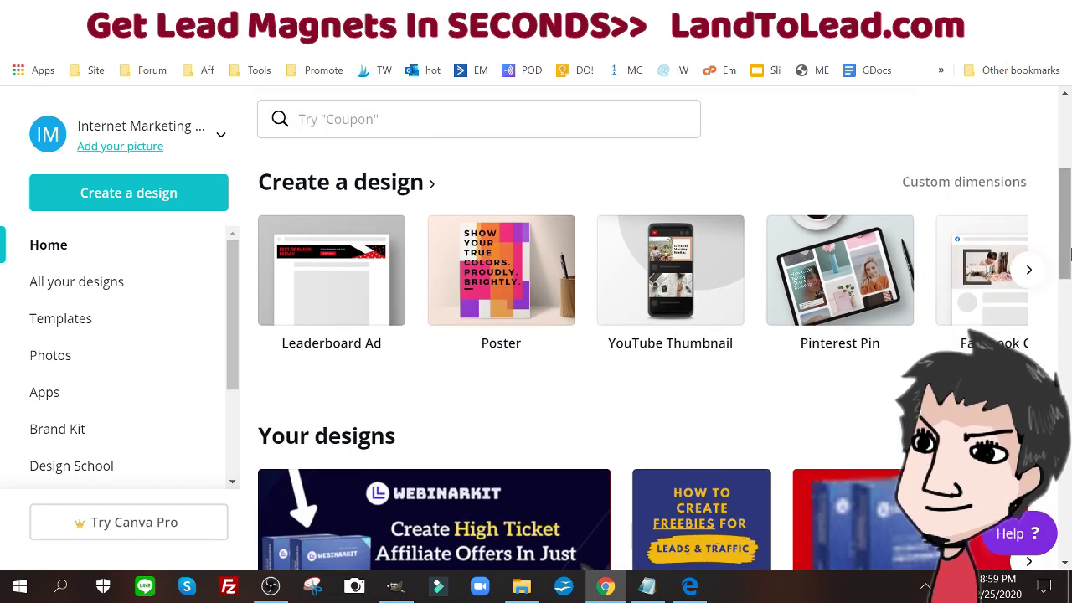
click(1028, 273)
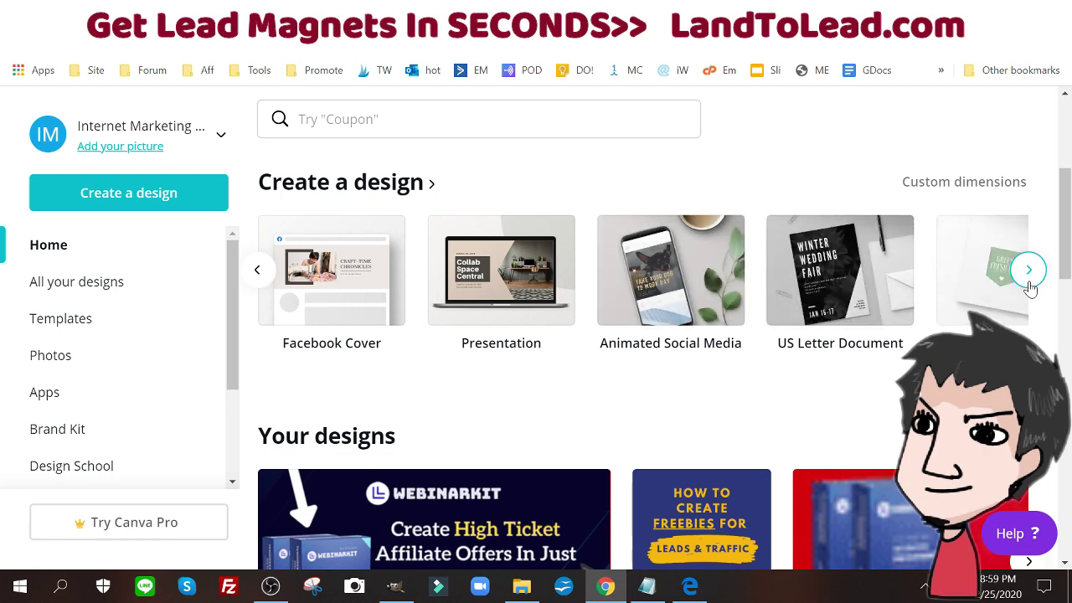
click(1029, 283)
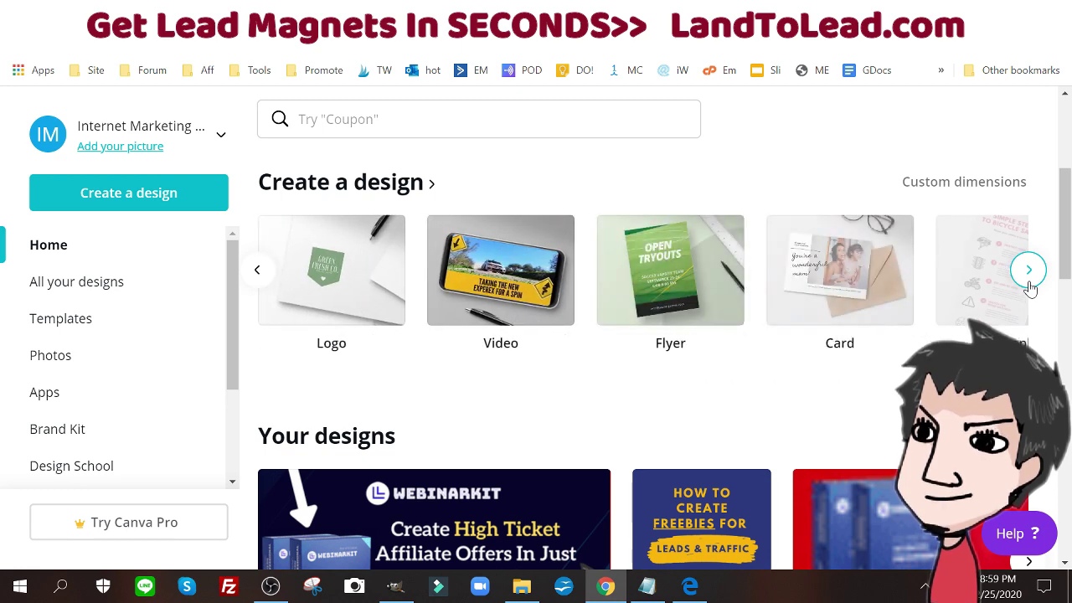
click(1030, 286)
click(1029, 283)
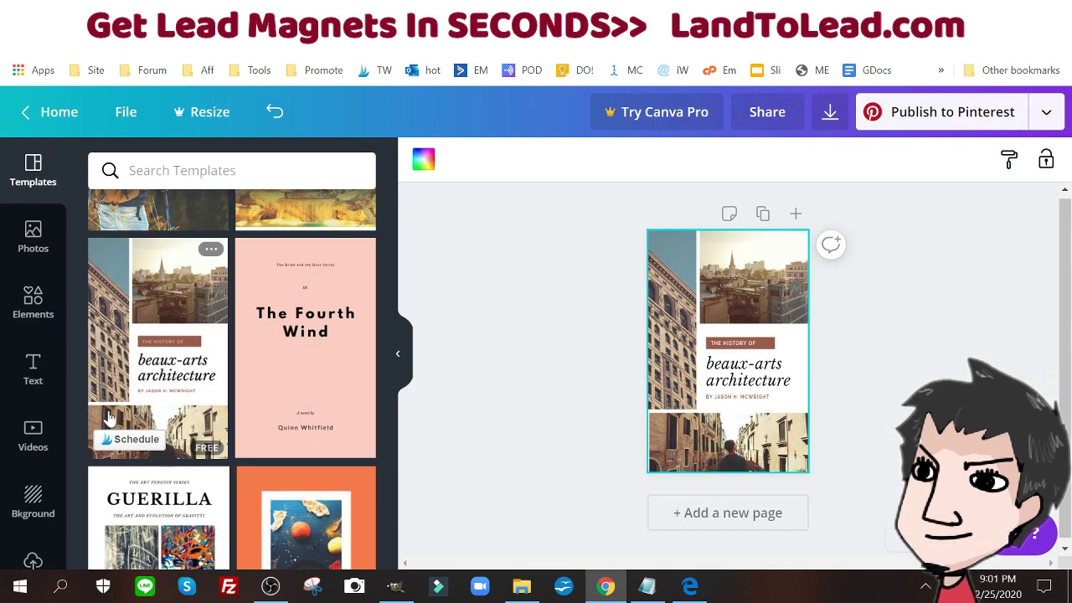
Step: Replace the small banner heading on the cover template with "VISI THE SITES OF ROME"
click(727, 343)
click(728, 345)
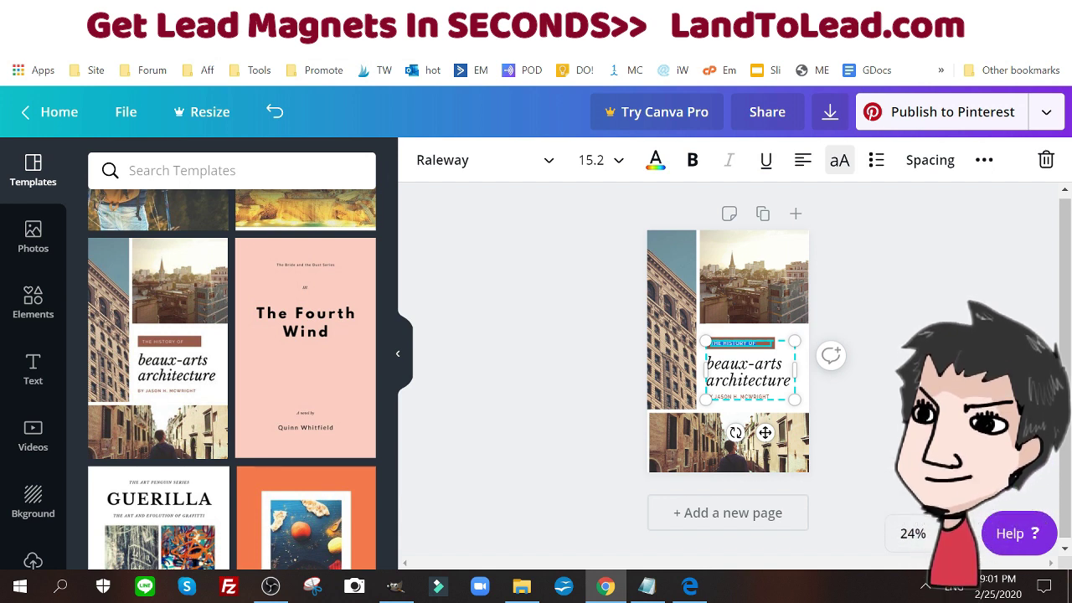
key(BackSpace)
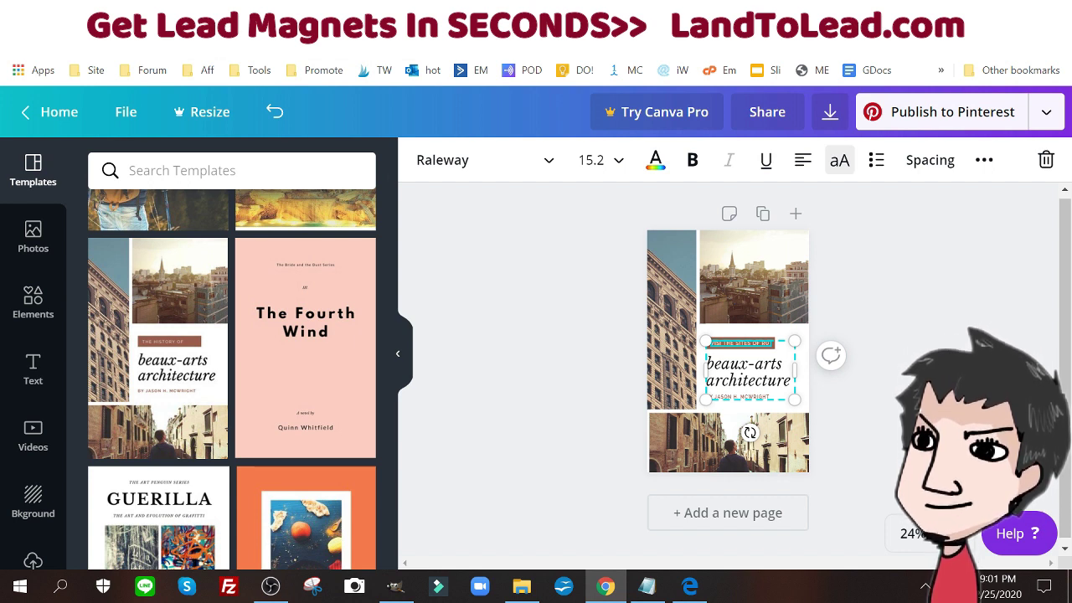
text(ME)
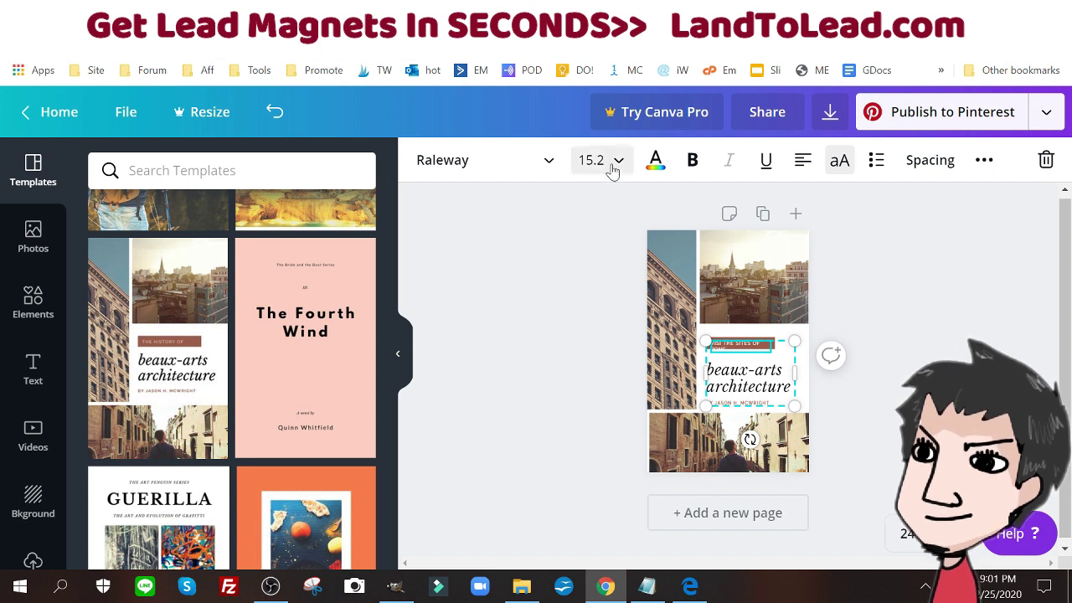
Step: Set the banner heading's font size to 12 and deselect the text
click(610, 162)
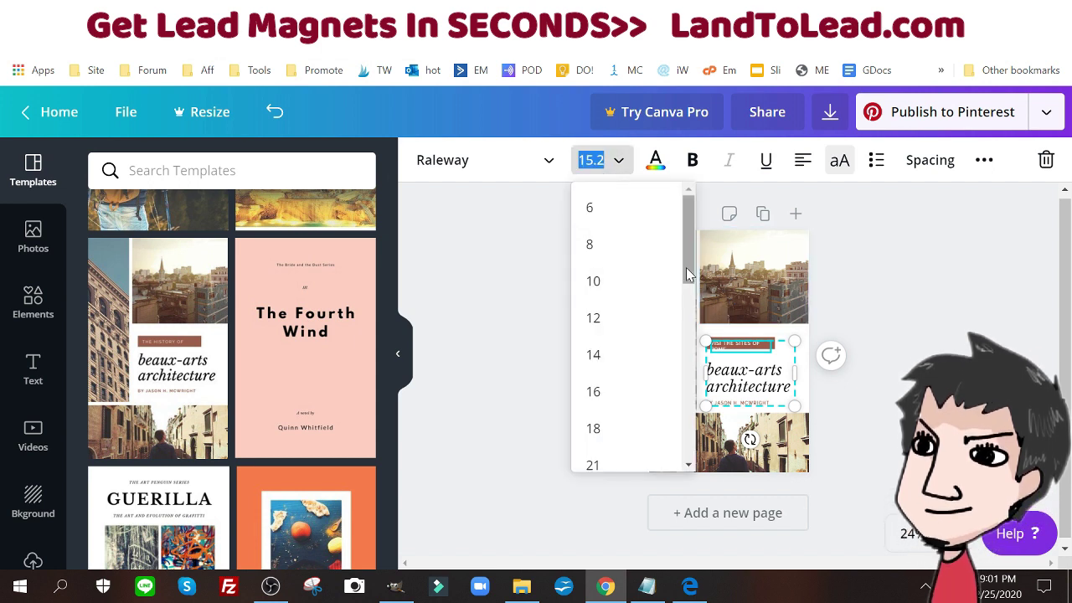
drag(686, 267, 686, 281)
click(624, 308)
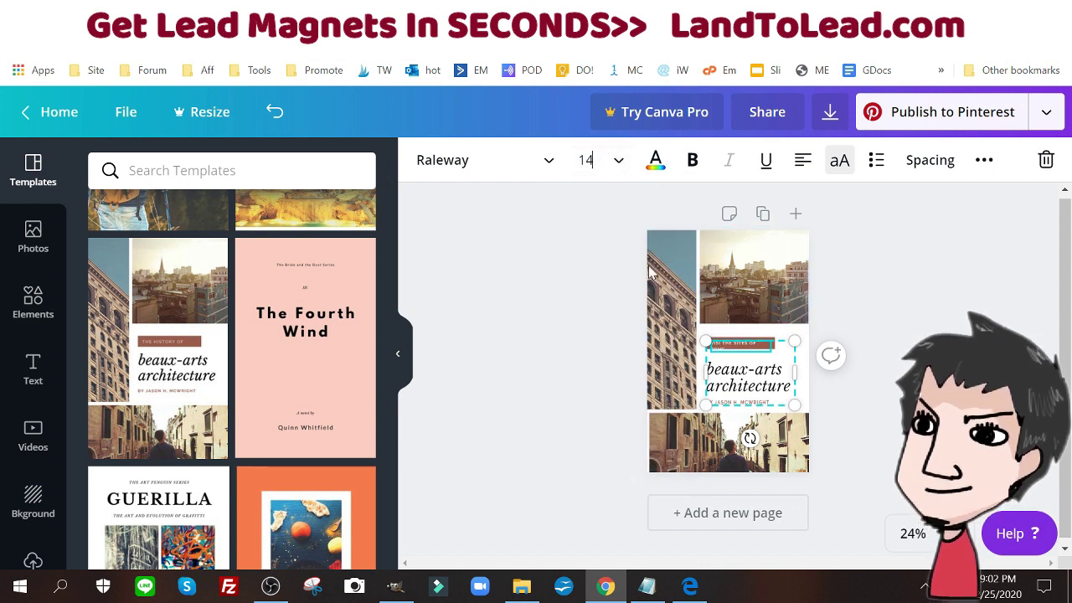
key(BackSpace)
text(2)
key(Return)
click(600, 366)
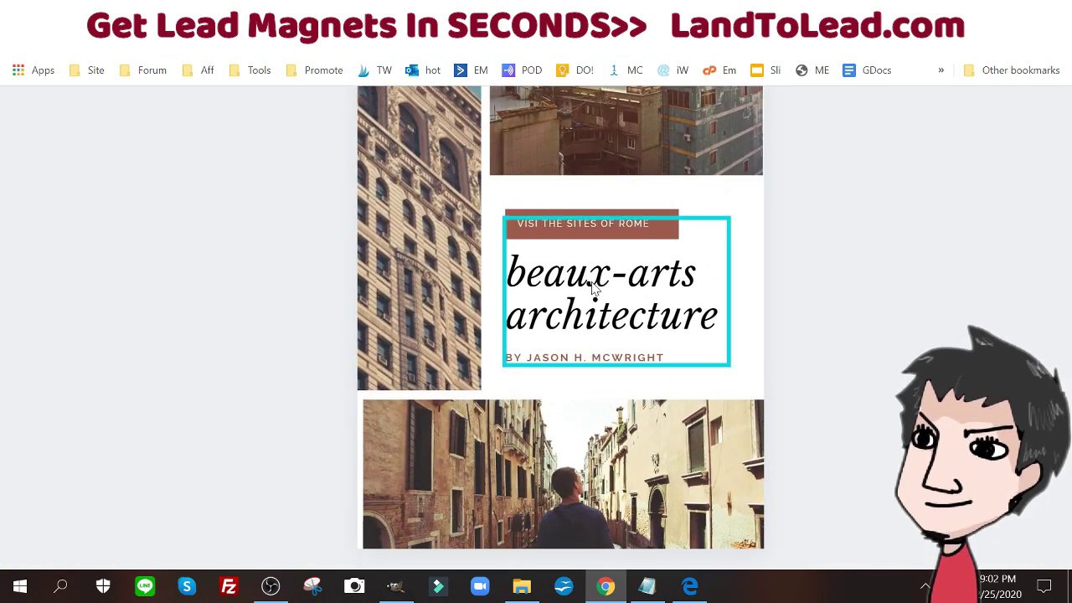
Step: Replace the cover's main title with "Get The 10 Best Roman Travel Coupons"
double_click(502, 285)
text(Get The)
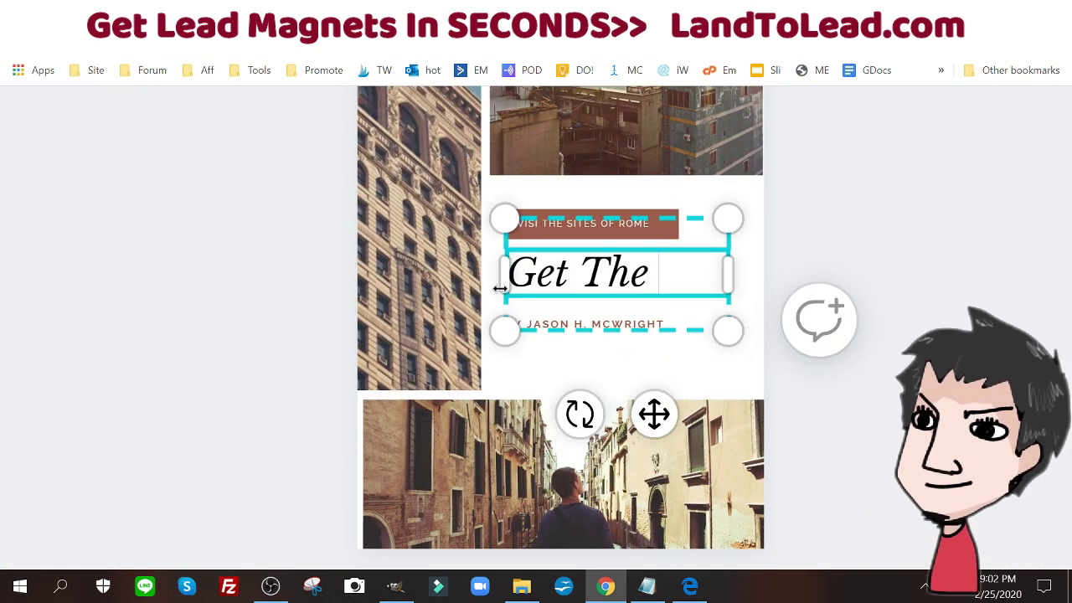
text( 10 Best)
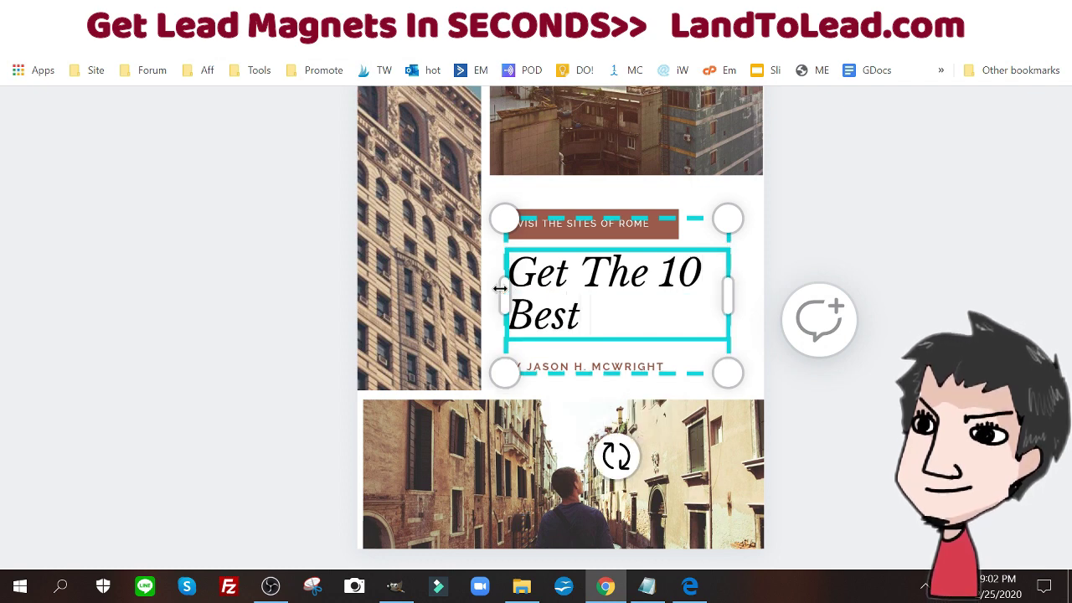
text( Roman T)
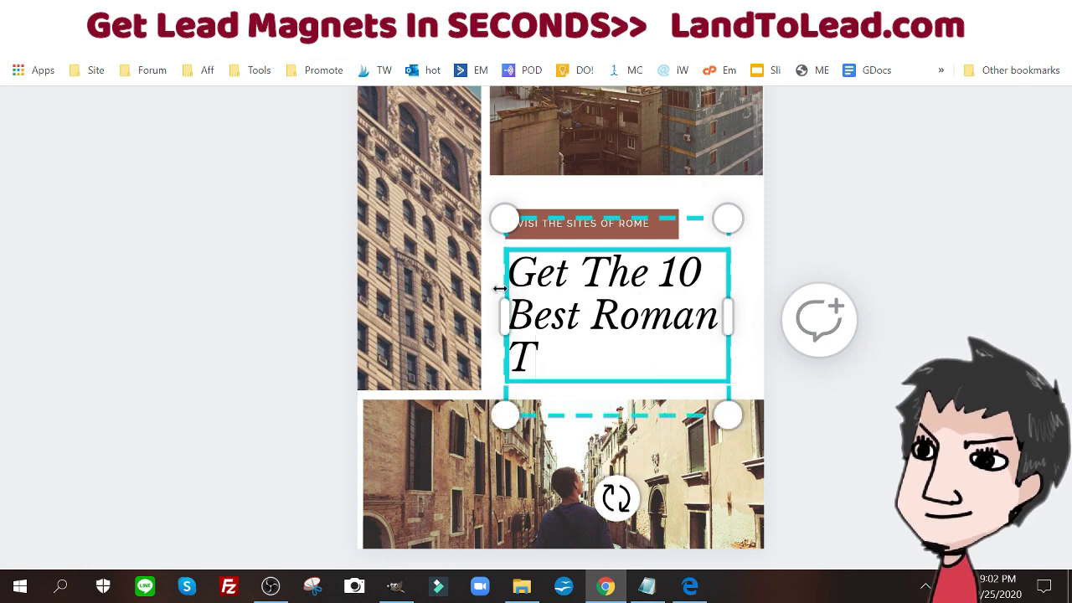
text(rav)
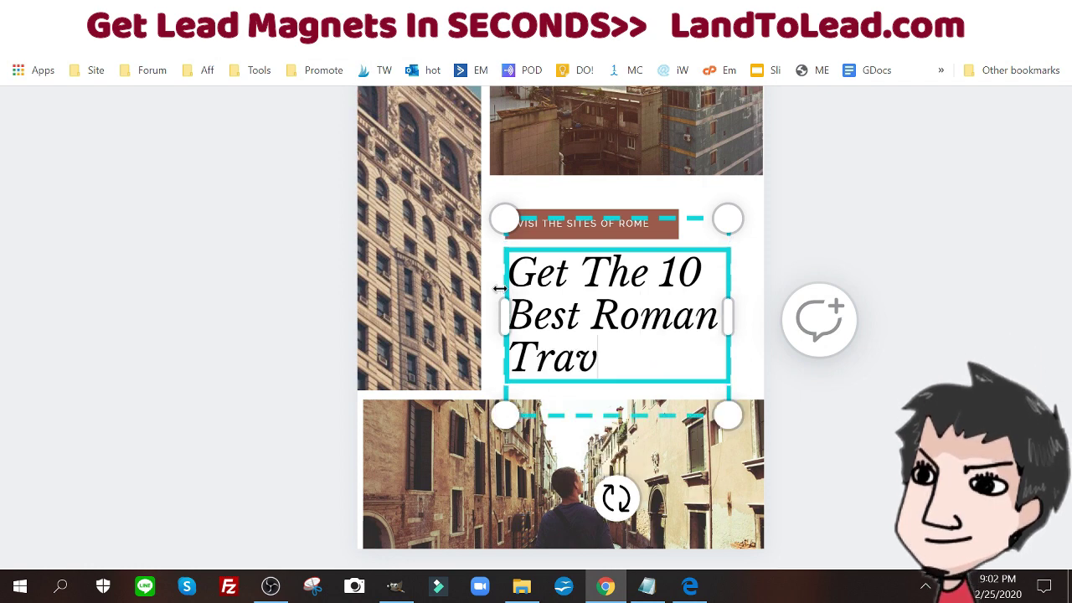
text(el Coupons)
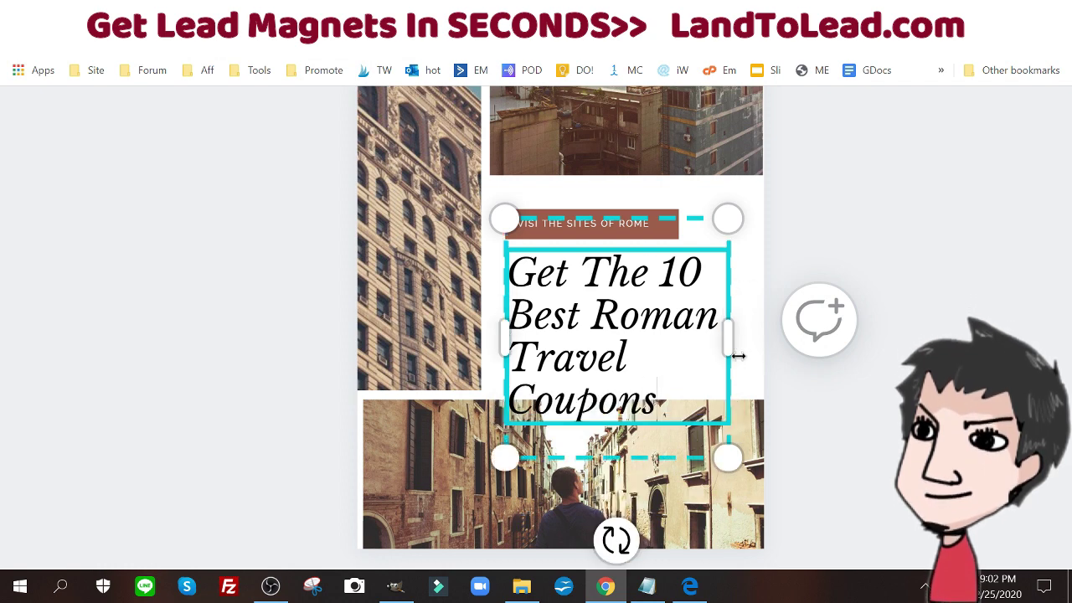
Step: Widen the title's text box on both sides and add "..." to the end of the title
drag(727, 336, 807, 336)
drag(612, 316, 482, 319)
key(ctrl+End)
text(...)
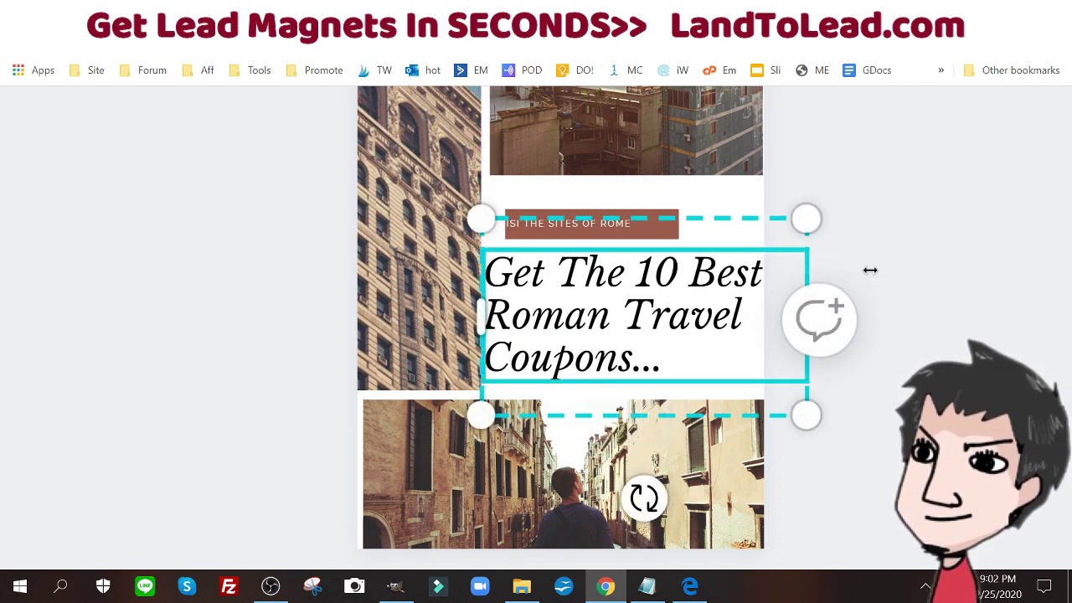
click(1002, 298)
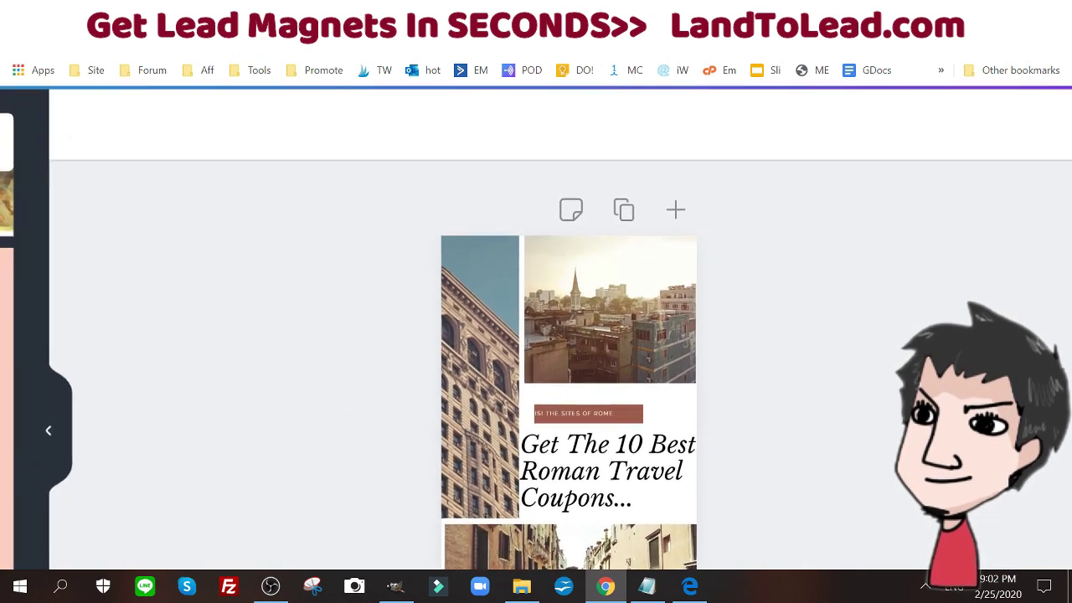
scroll(536, 328, down, 1)
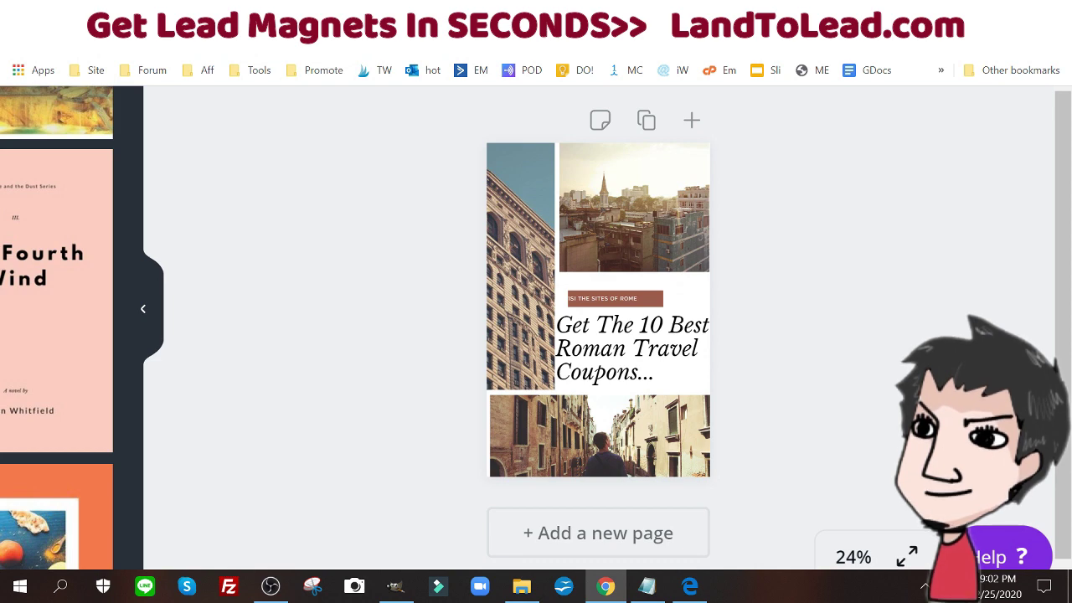
scroll(1070, 173, up, 2)
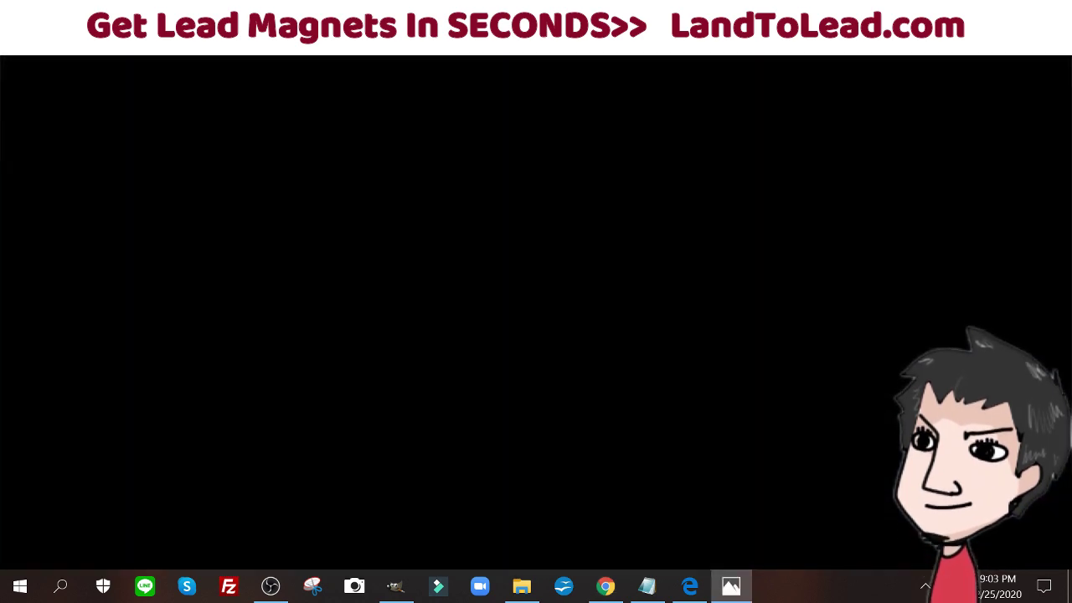
Step: Close the image preview, switch to Pixabay, search for "software box" and limit the results to transparent images
key(alt+F4)
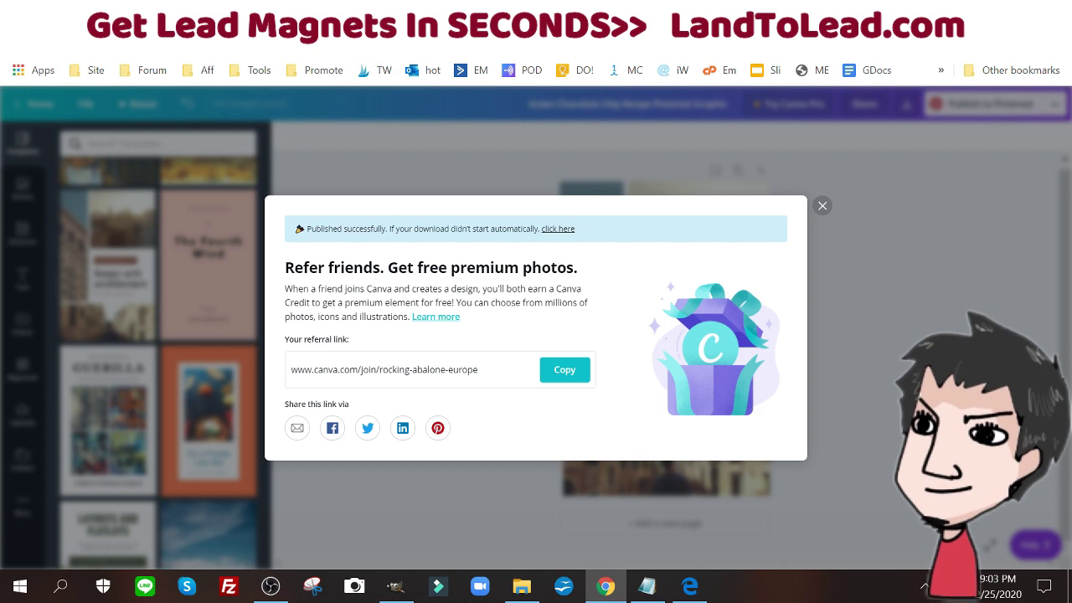
key(ctrl+Tab)
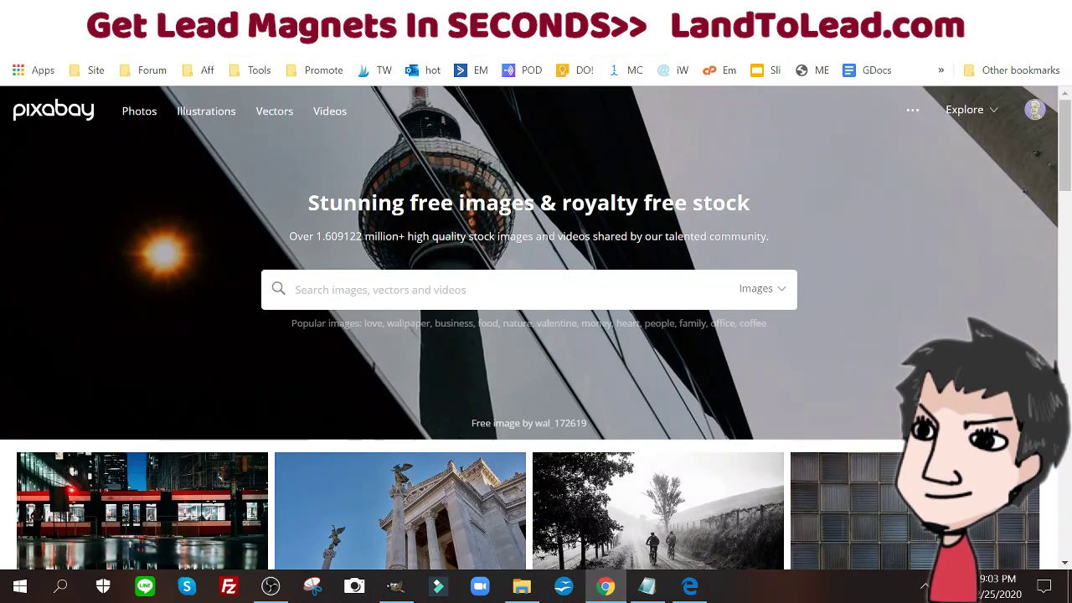
text(software box)
key(Return)
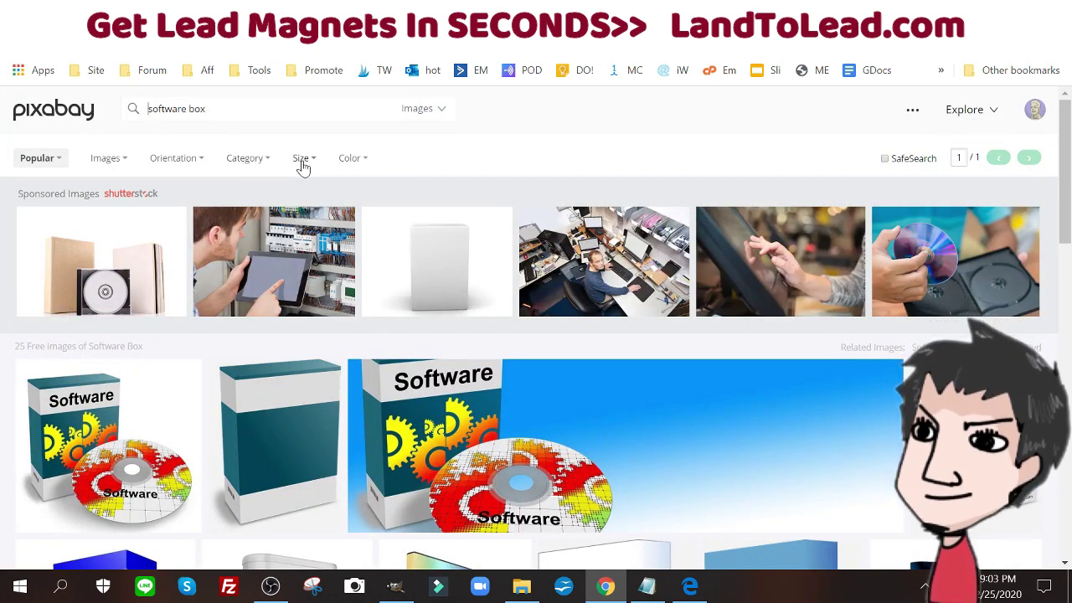
click(364, 160)
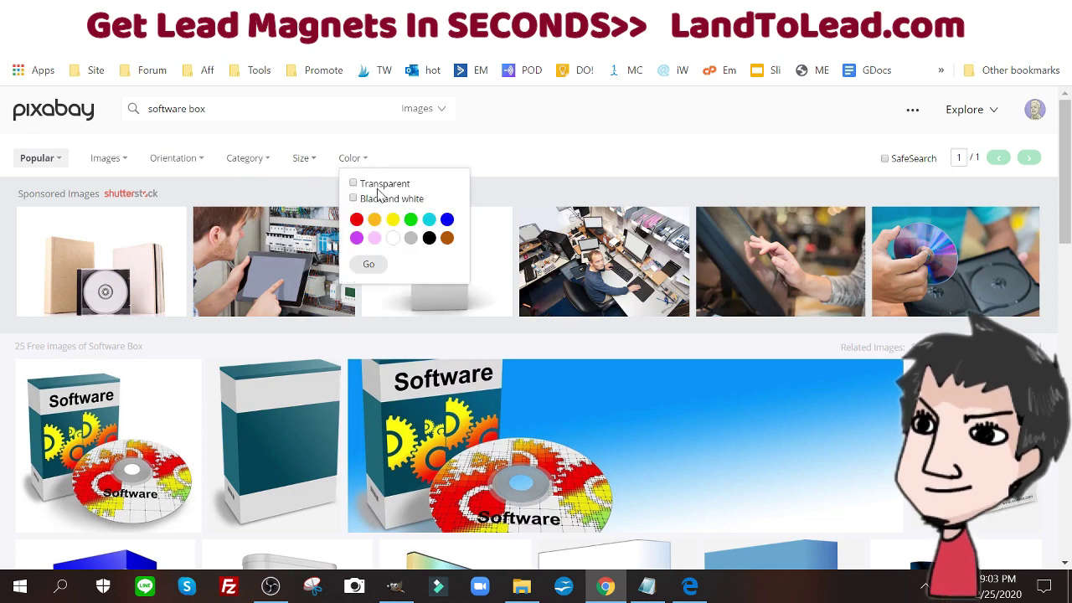
scroll(357, 189, up, 5)
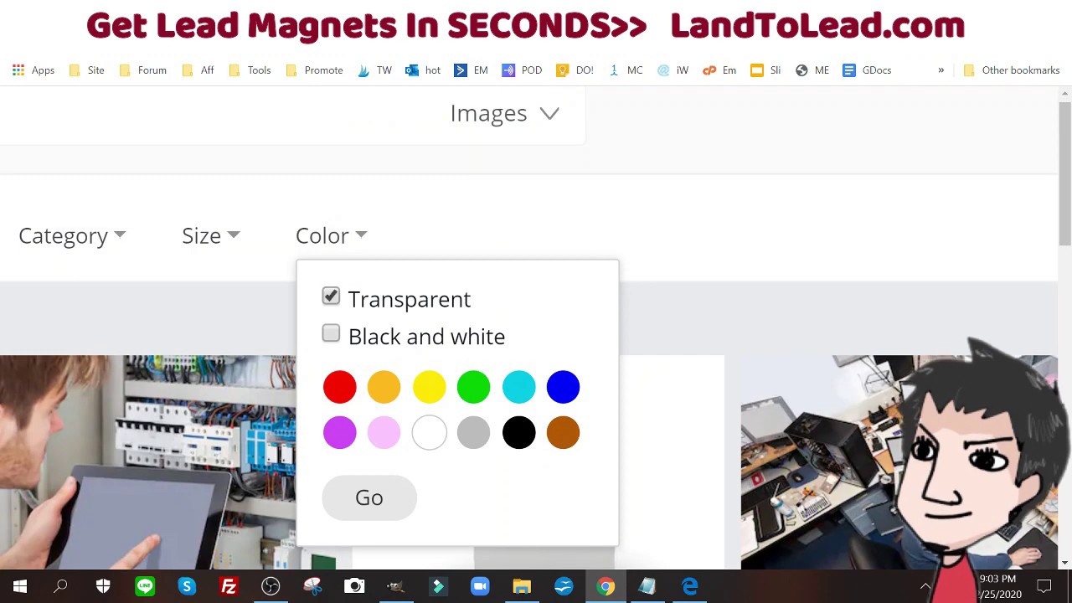
click(371, 496)
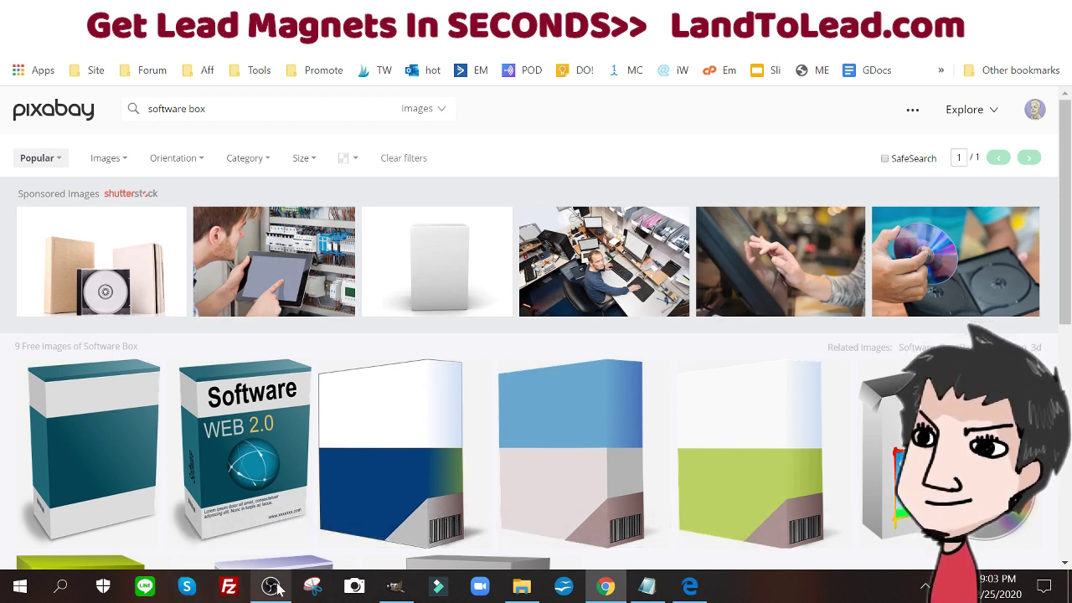
Step: Switch to GIMP and open software.png from the Desktop folder as a new image
click(397, 588)
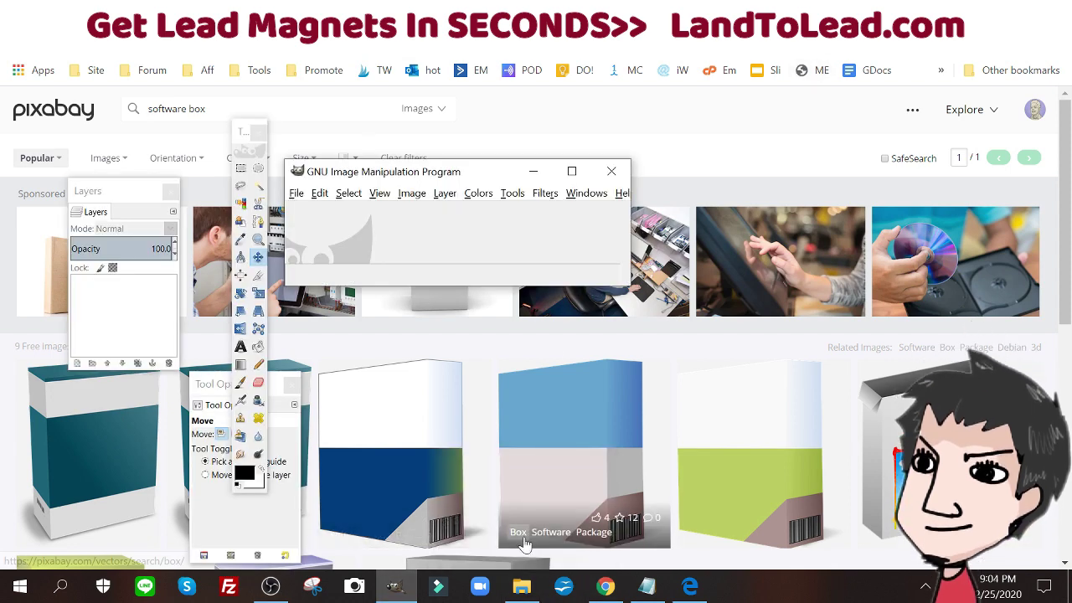
click(522, 587)
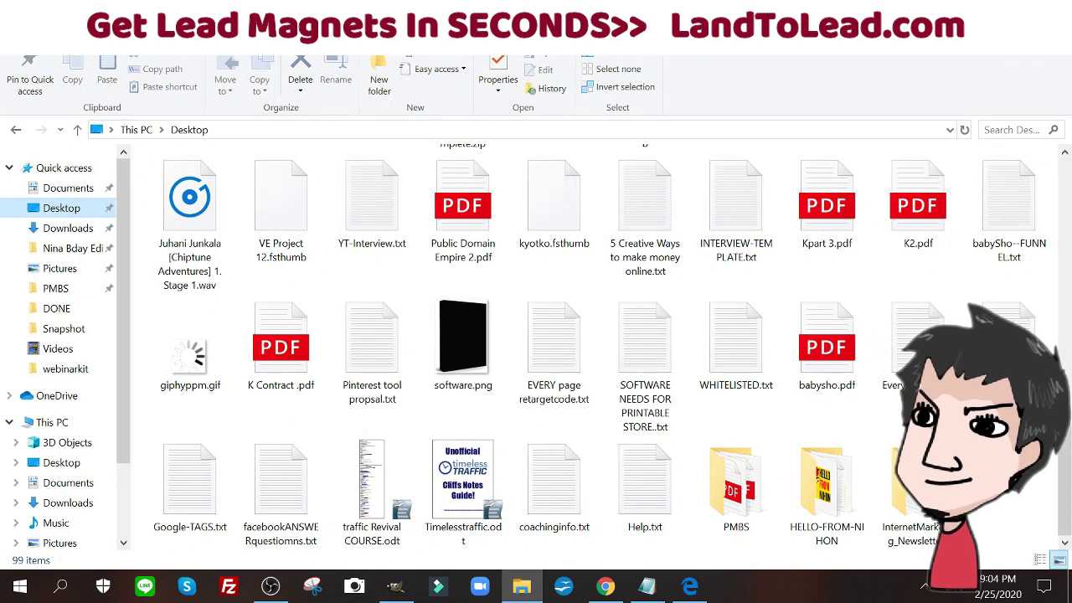
key(super+Down)
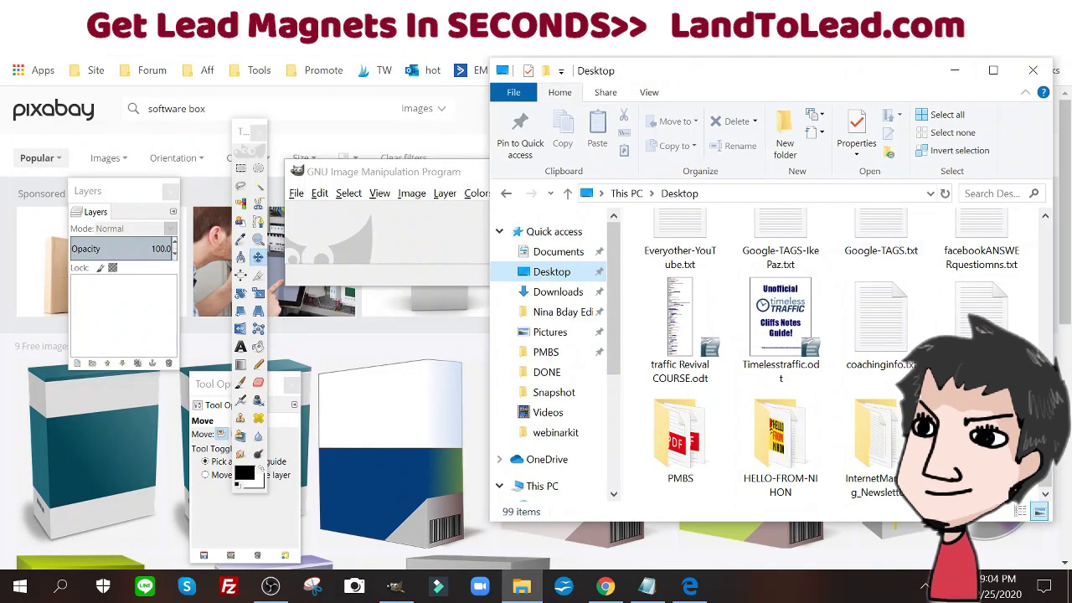
scroll(876, 465, down, 5)
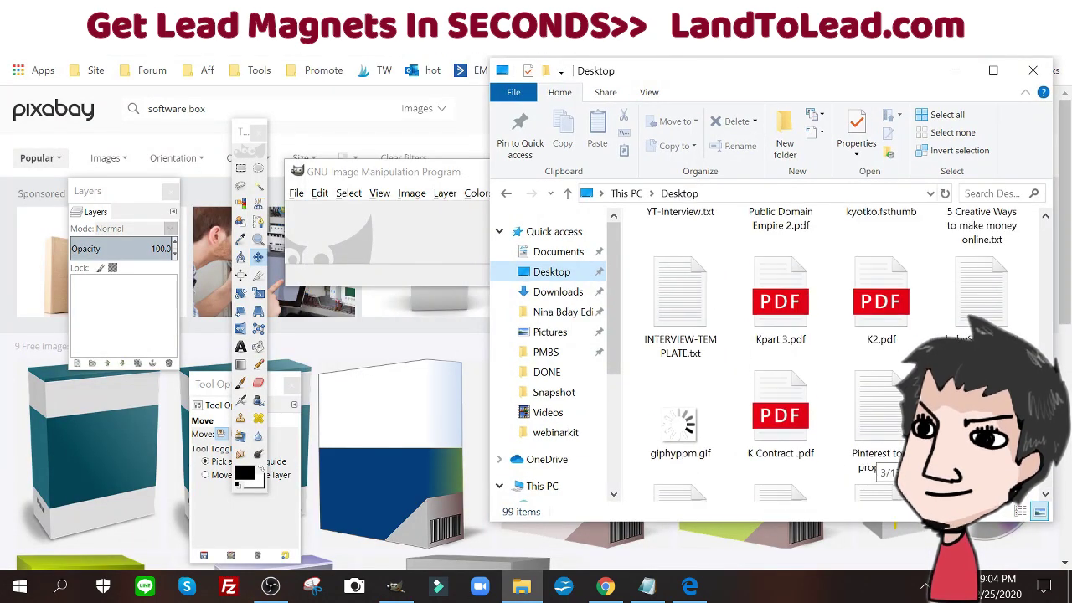
drag(868, 408, 442, 238)
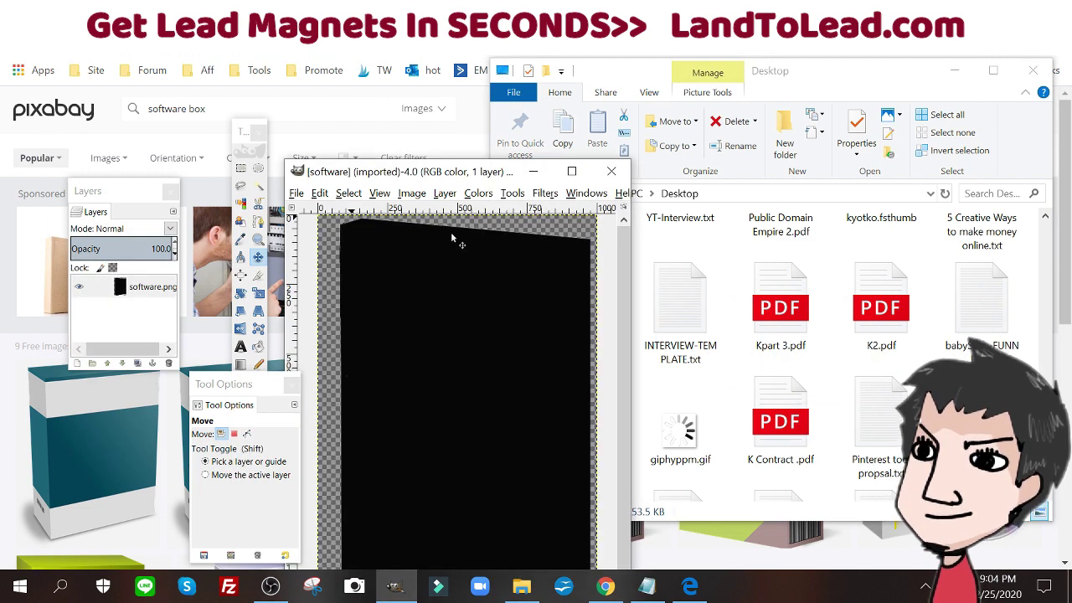
Step: Reposition the image window beside the file browser and move the toolbox off the box image
drag(466, 181, 339, 91)
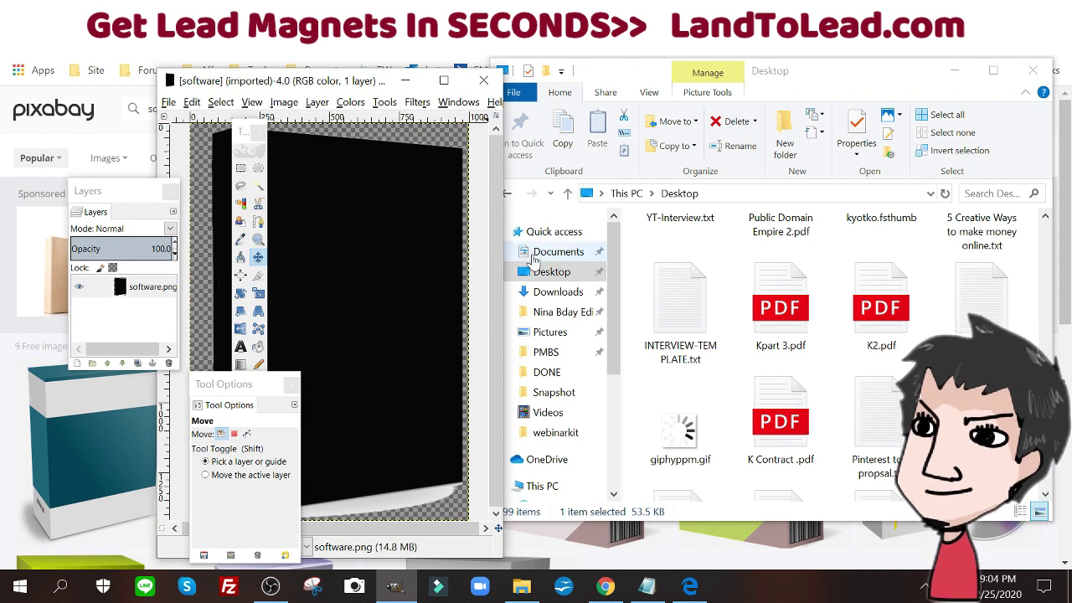
click(240, 134)
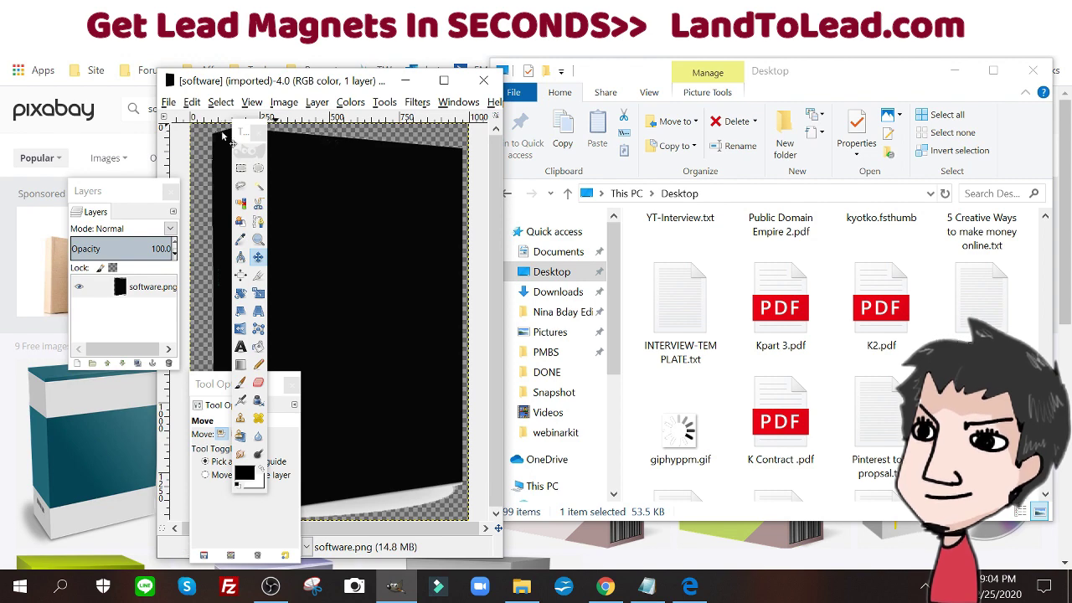
drag(243, 136, 819, 126)
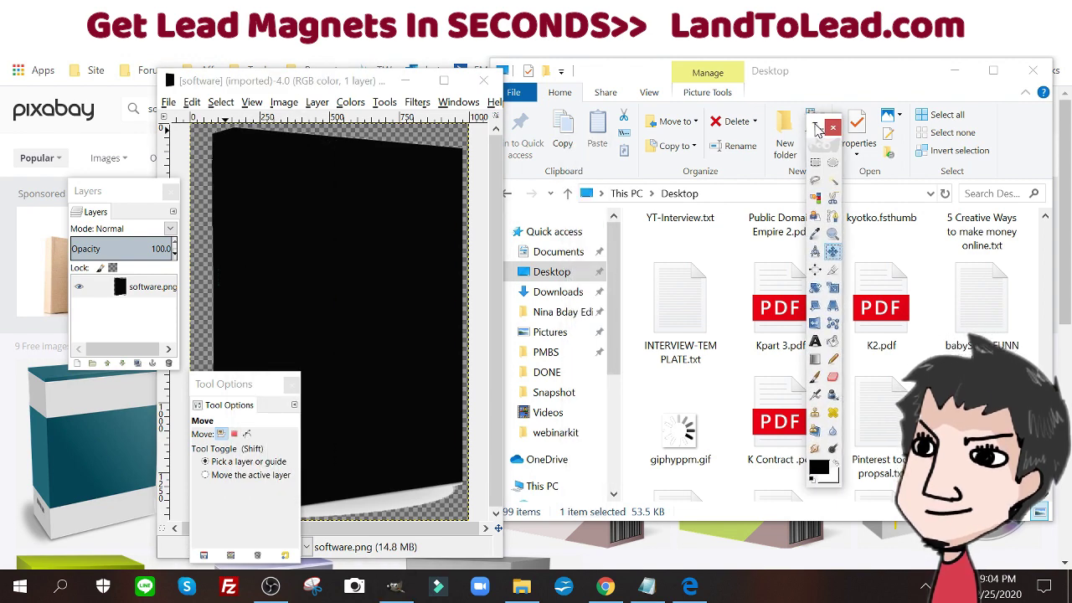
Step: Add Green Chocolate Chip Recipe Pinterest Graphic.png from the Downloads folder as a new layer over the black box
click(562, 292)
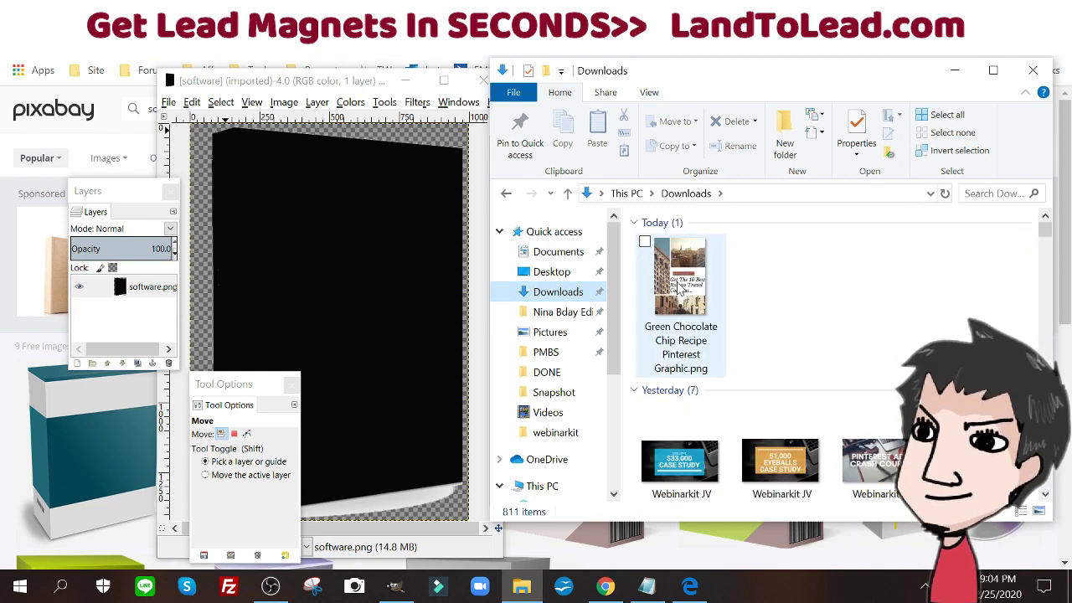
drag(680, 289, 358, 293)
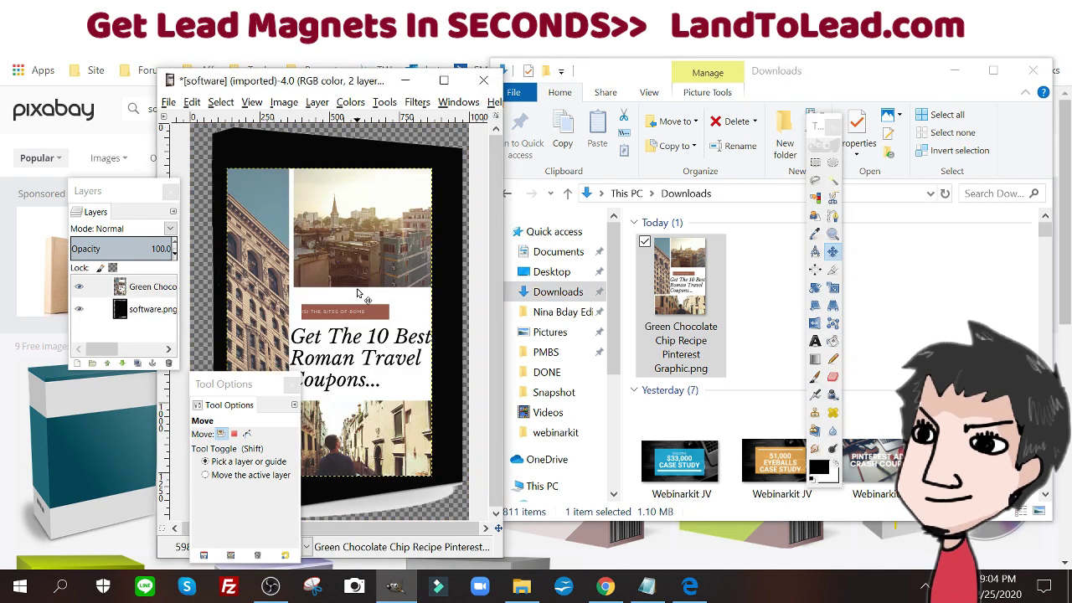
Step: Apply the Perspective tool to the travel coupons cover layer, fitting its upper-right, lower-right and lower-left corners to the box's front face
key(shift+p)
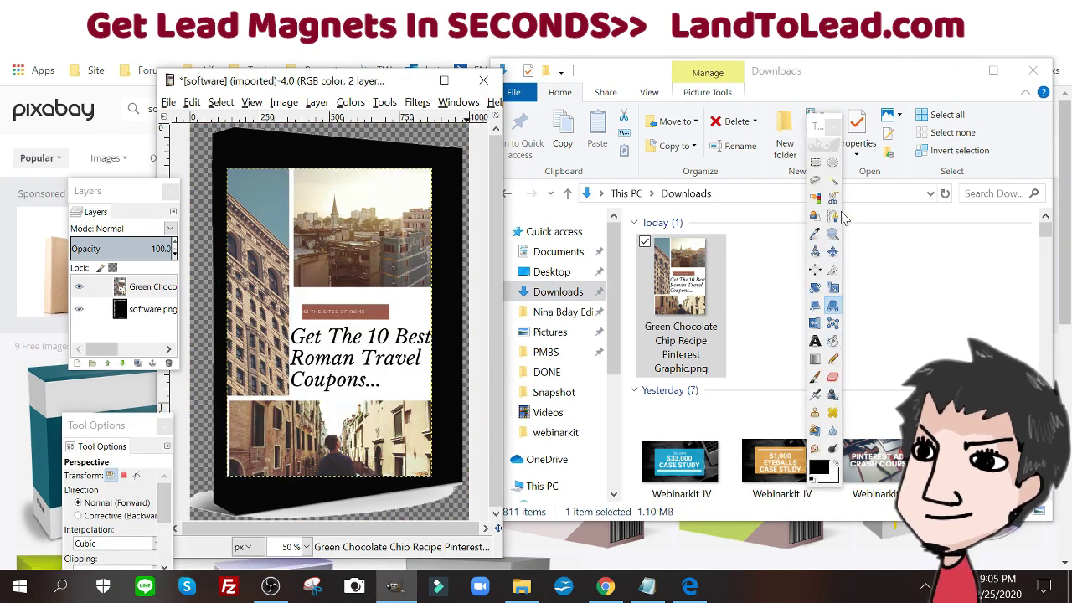
click(834, 308)
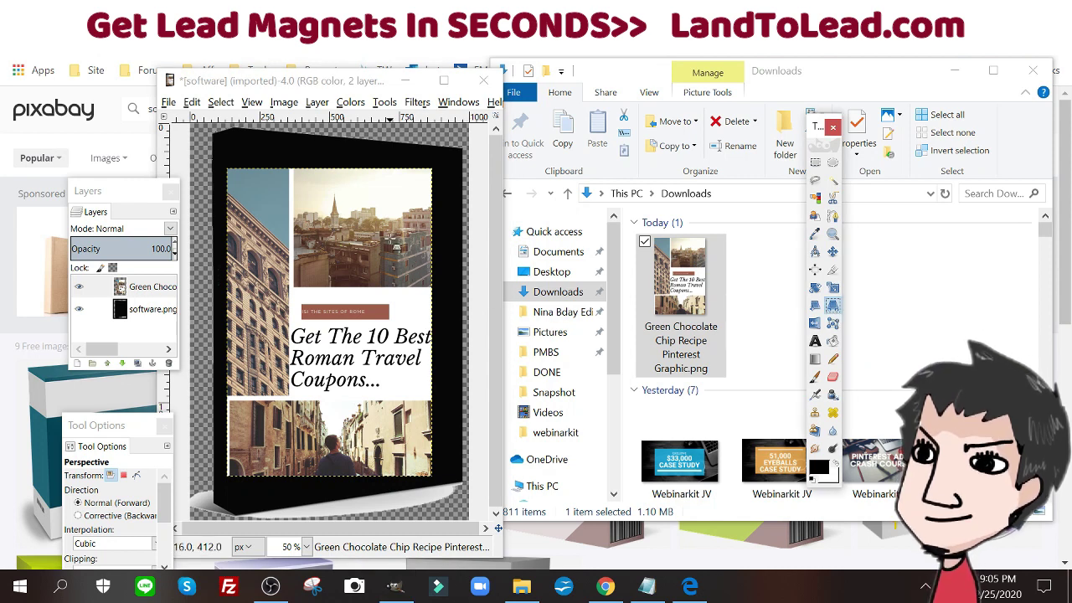
click(177, 287)
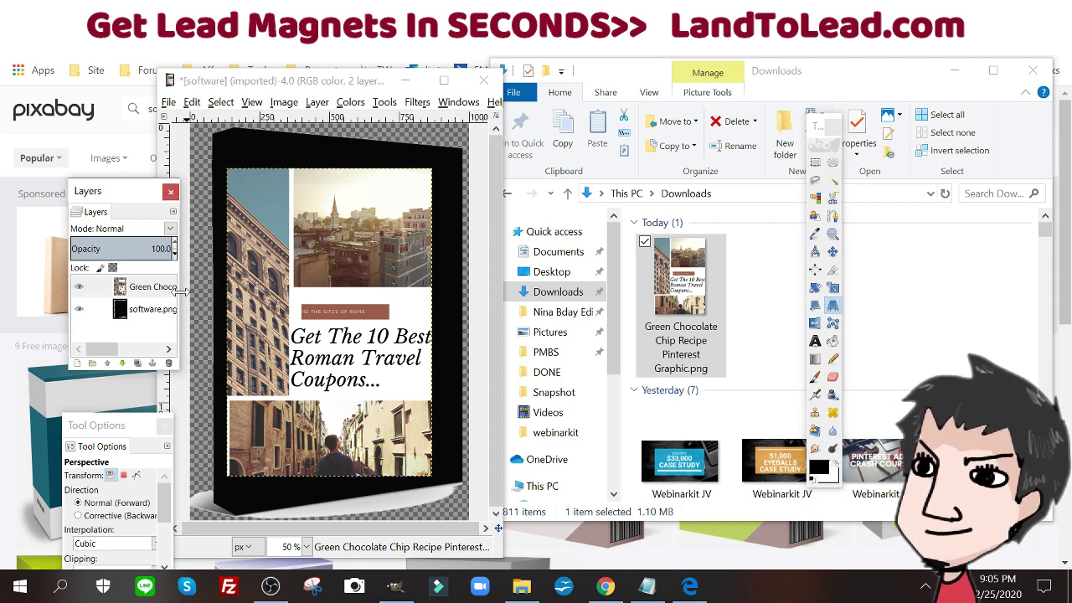
click(265, 288)
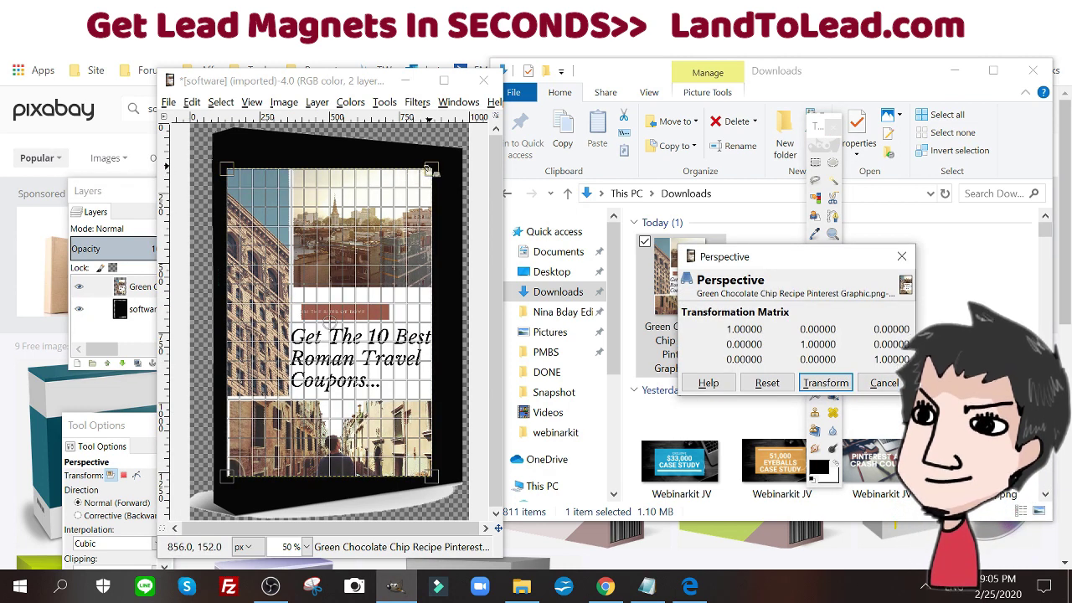
drag(431, 169, 460, 147)
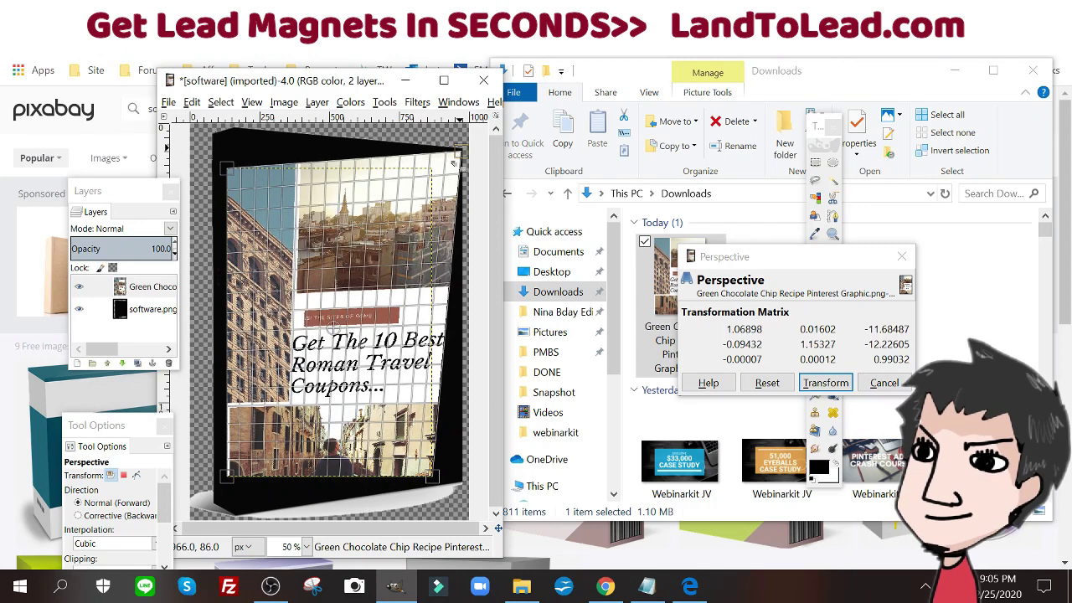
drag(448, 486, 466, 488)
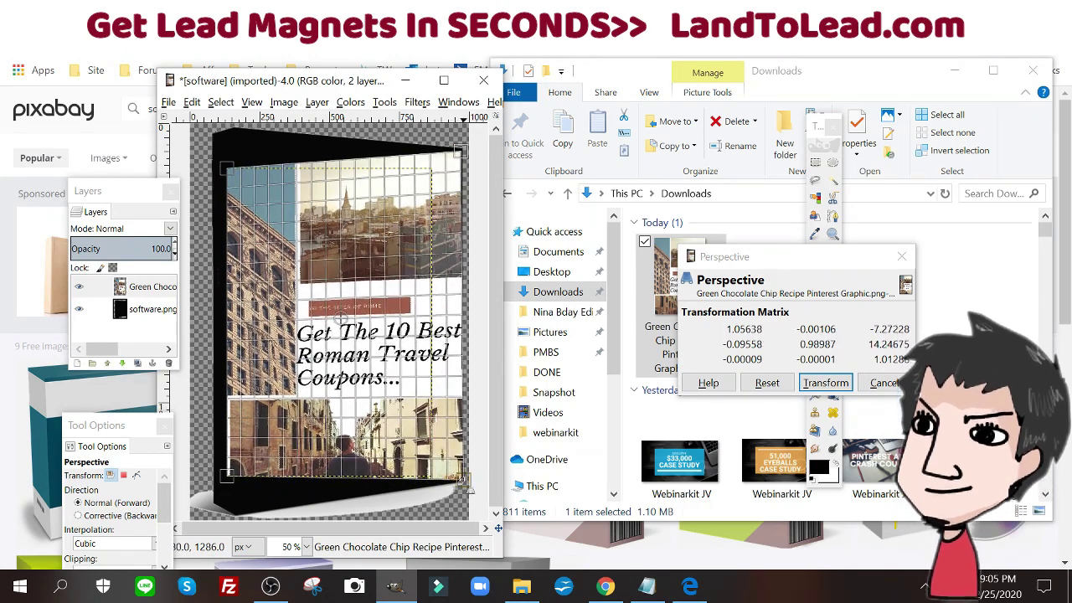
drag(228, 478, 240, 516)
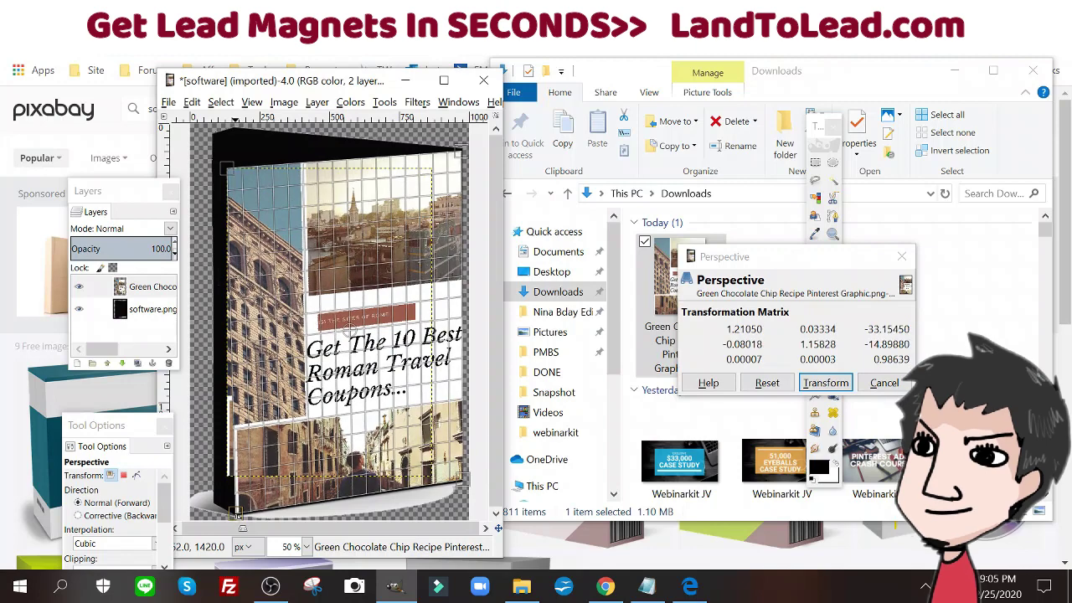